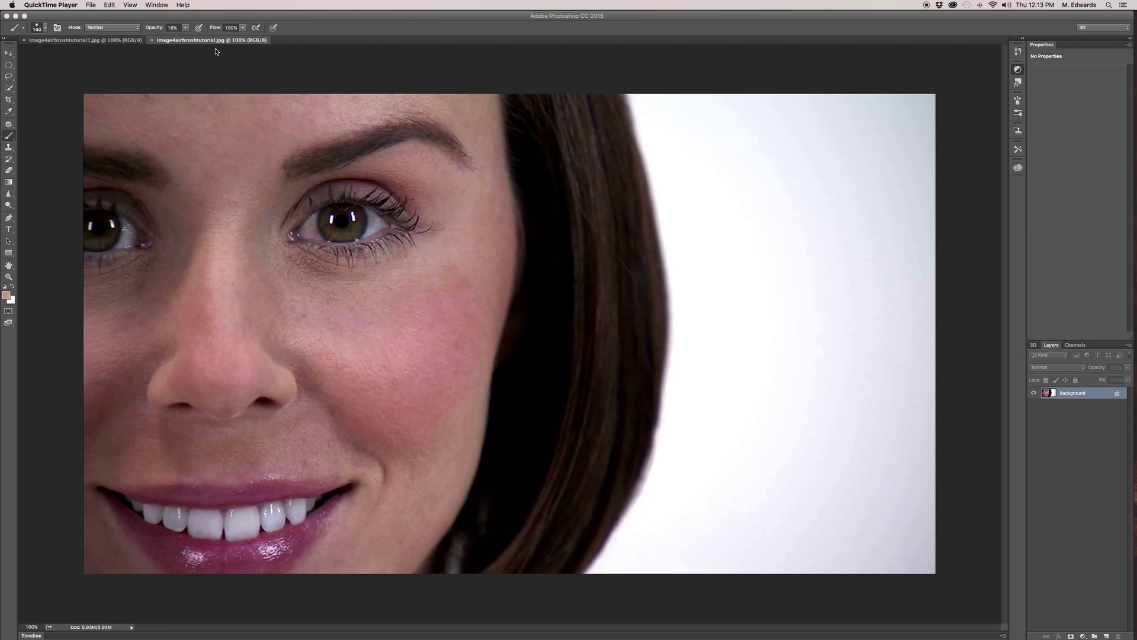
# Step: Compare against the other open portrait, then return to the unretouched one
pyautogui.click(107, 43)
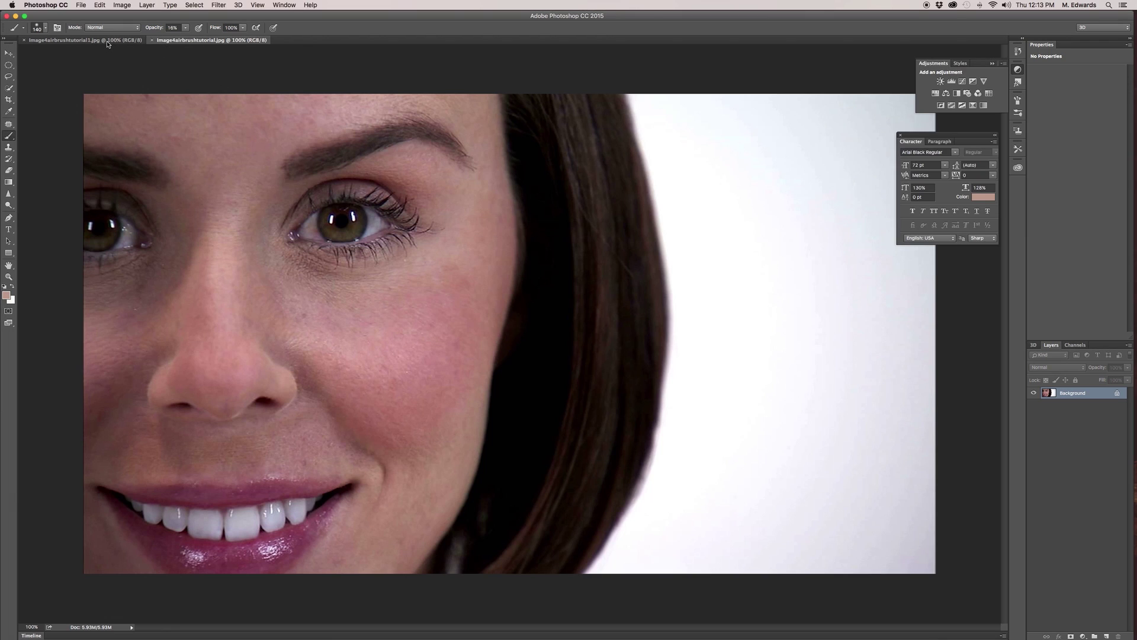
pyautogui.click(107, 42)
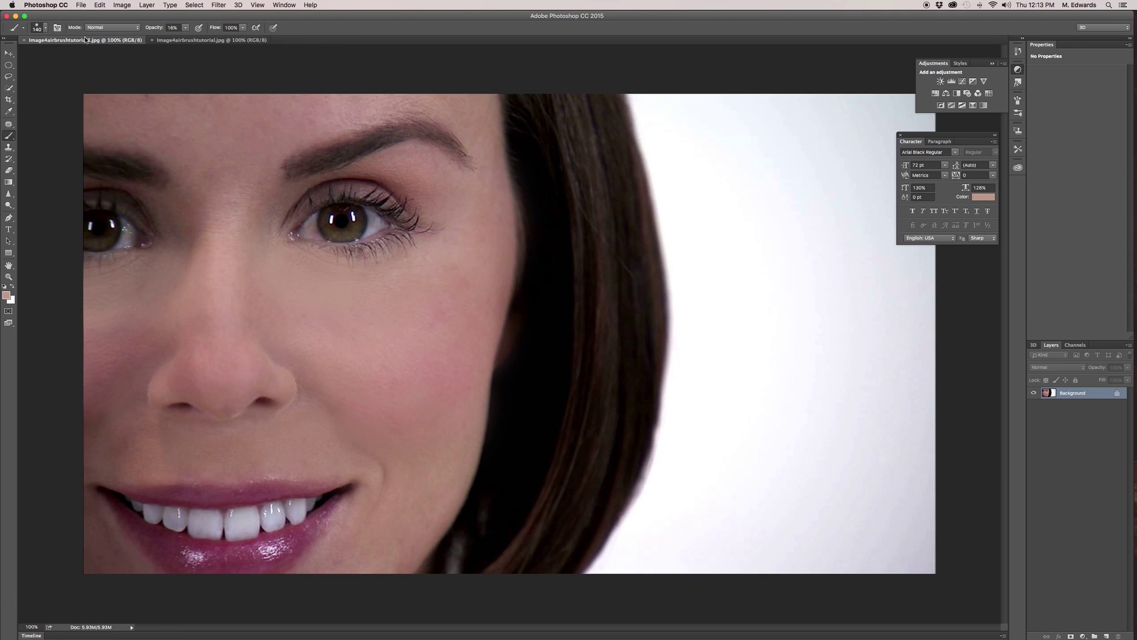
pyautogui.click(176, 40)
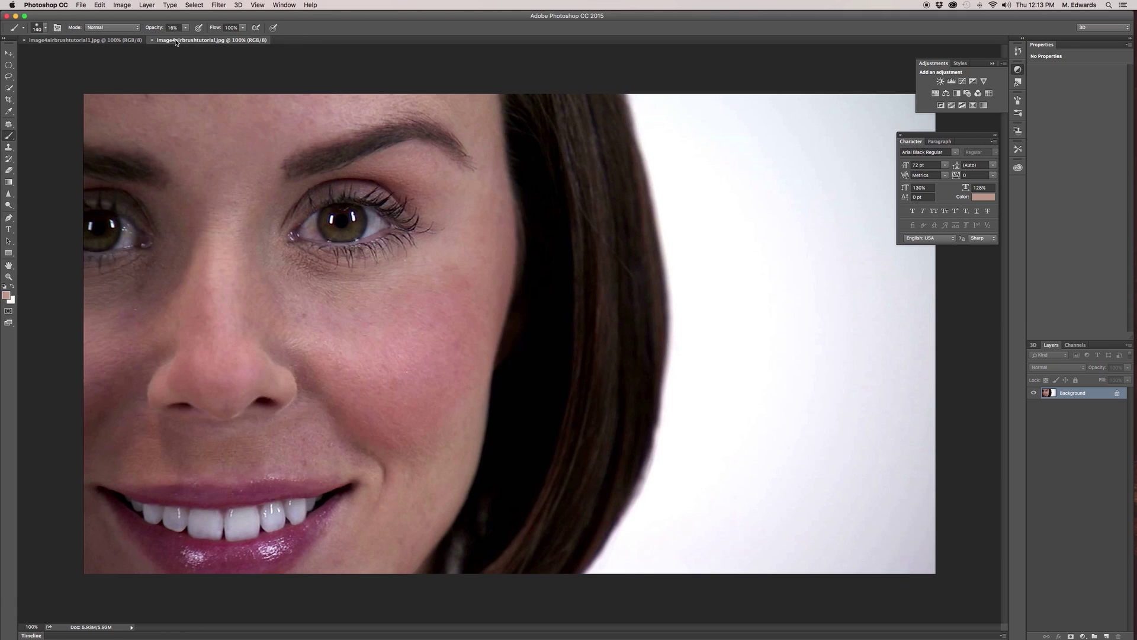
# Step: Select the Brush tool and convert the Background into an editable layer named Layer 0
pyautogui.click(10, 139)
pyautogui.click(46, 133)
pyautogui.doubleClick(1105, 395)
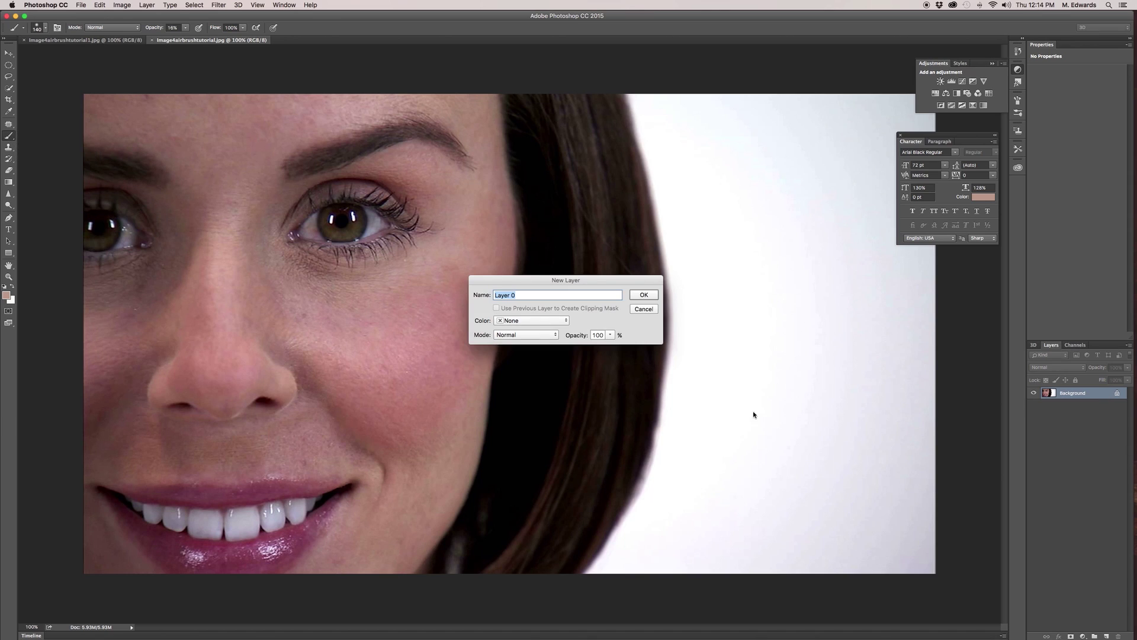
pyautogui.click(644, 296)
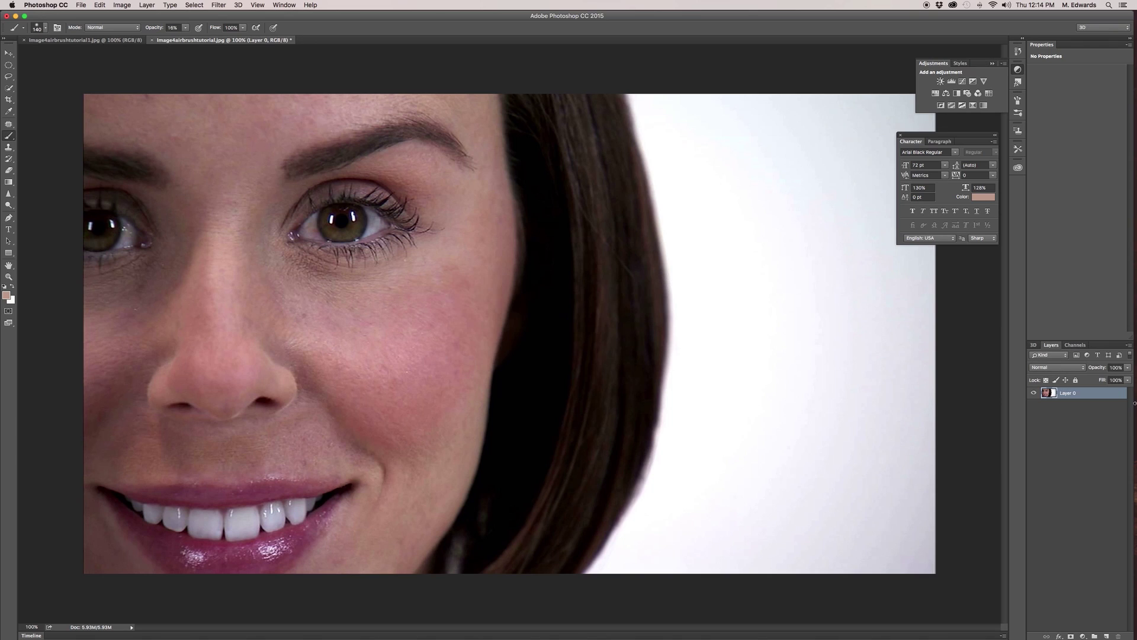
# Step: Sample the cheek skin tone #bd958b as the foreground colour and return to the Brush
pyautogui.click(7, 296)
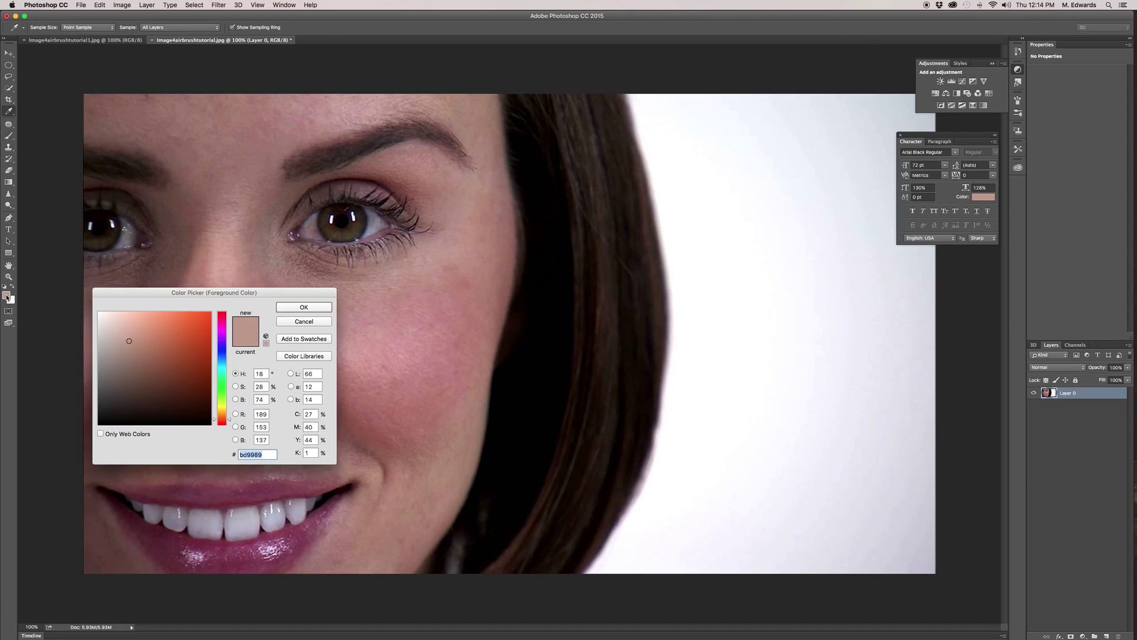
pyautogui.click(455, 253)
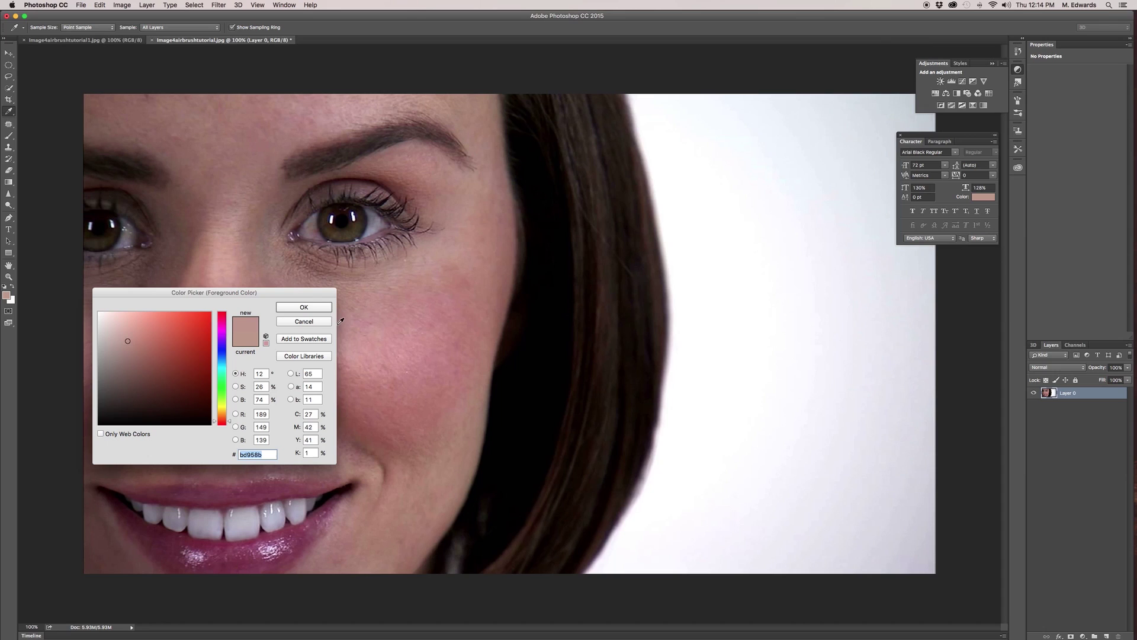
pyautogui.click(314, 307)
pyautogui.press('b')
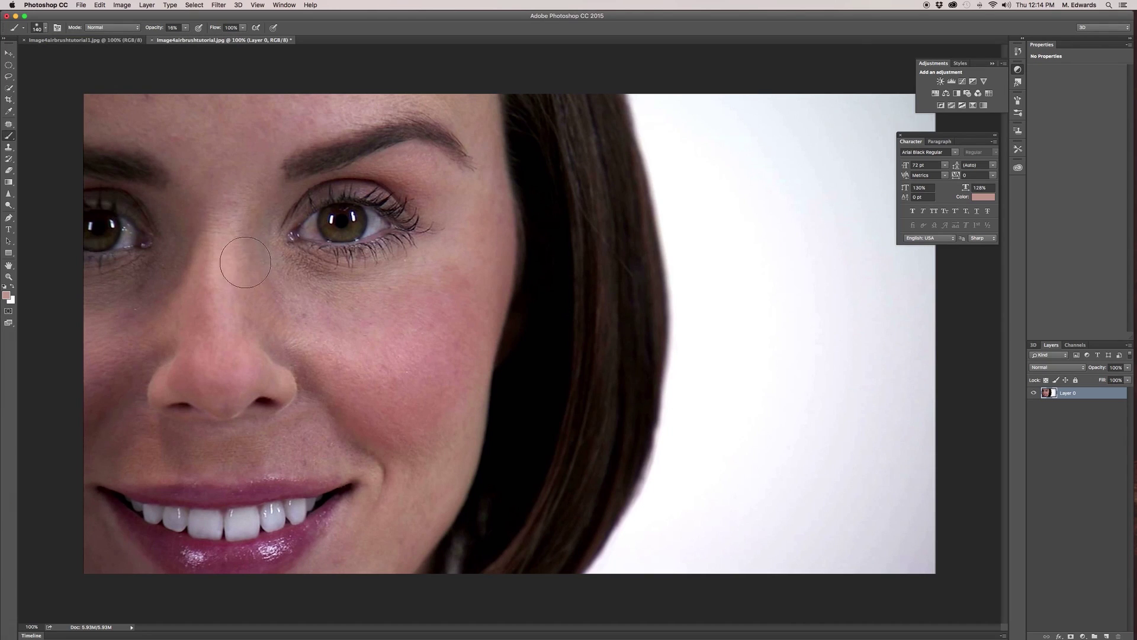
# Step: Brush light 16%-opacity strokes of the sampled tone back and forth under the eye
pyautogui.moveTo(369, 293)
pyautogui.mouseDown()
pyautogui.moveTo(320, 278)
pyautogui.moveTo(388, 292)
pyautogui.moveTo(352, 292)
pyautogui.moveTo(401, 287)
pyautogui.moveTo(268, 274)
pyautogui.moveTo(360, 285)
pyautogui.moveTo(293, 267)
pyautogui.moveTo(344, 274)
pyautogui.moveTo(303, 283)
pyautogui.moveTo(326, 290)
pyautogui.moveTo(418, 277)
pyautogui.moveTo(394, 278)
pyautogui.moveTo(388, 260)
pyautogui.moveTo(423, 265)
pyautogui.moveTo(334, 287)
pyautogui.moveTo(256, 259)
pyautogui.moveTo(321, 278)
pyautogui.moveTo(265, 273)
pyautogui.moveTo(347, 291)
pyautogui.moveTo(334, 285)
pyautogui.moveTo(307, 304)
pyautogui.moveTo(406, 293)
pyautogui.moveTo(337, 297)
pyautogui.moveTo(407, 310)
pyautogui.moveTo(295, 328)
pyautogui.moveTo(284, 343)
pyautogui.moveTo(439, 285)
pyautogui.moveTo(355, 319)
pyautogui.moveTo(262, 294)
pyautogui.moveTo(375, 294)
pyautogui.moveTo(449, 272)
pyautogui.moveTo(434, 285)
pyautogui.moveTo(172, 108)
pyautogui.mouseUp()
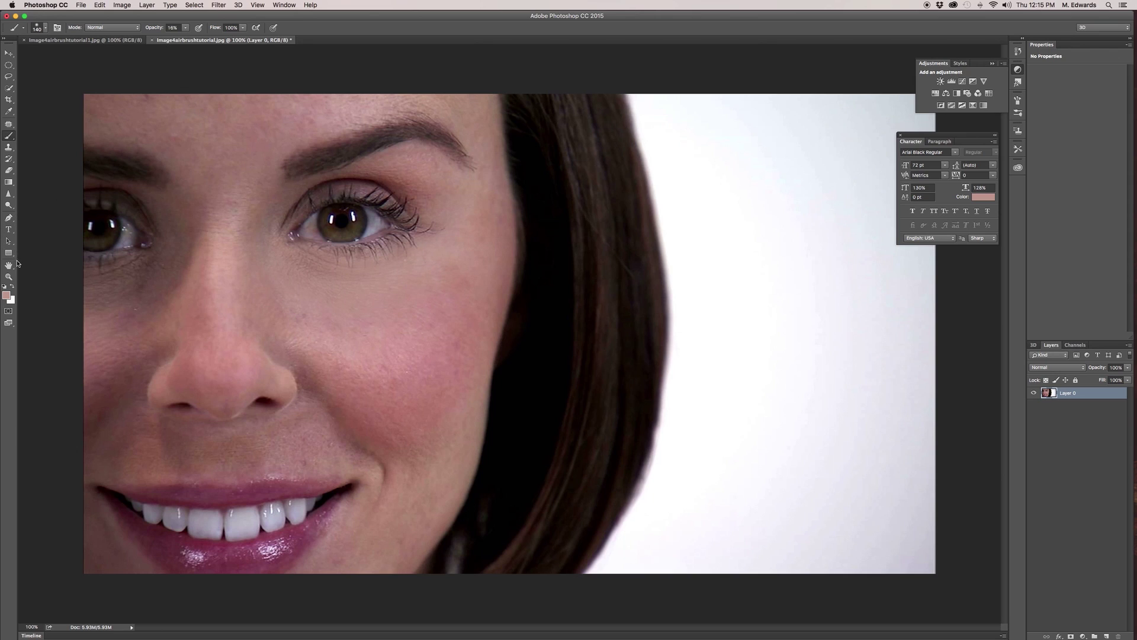
# Step: Sample the pinker cheek tone #b97b7c as the foreground colour
pyautogui.click(7, 295)
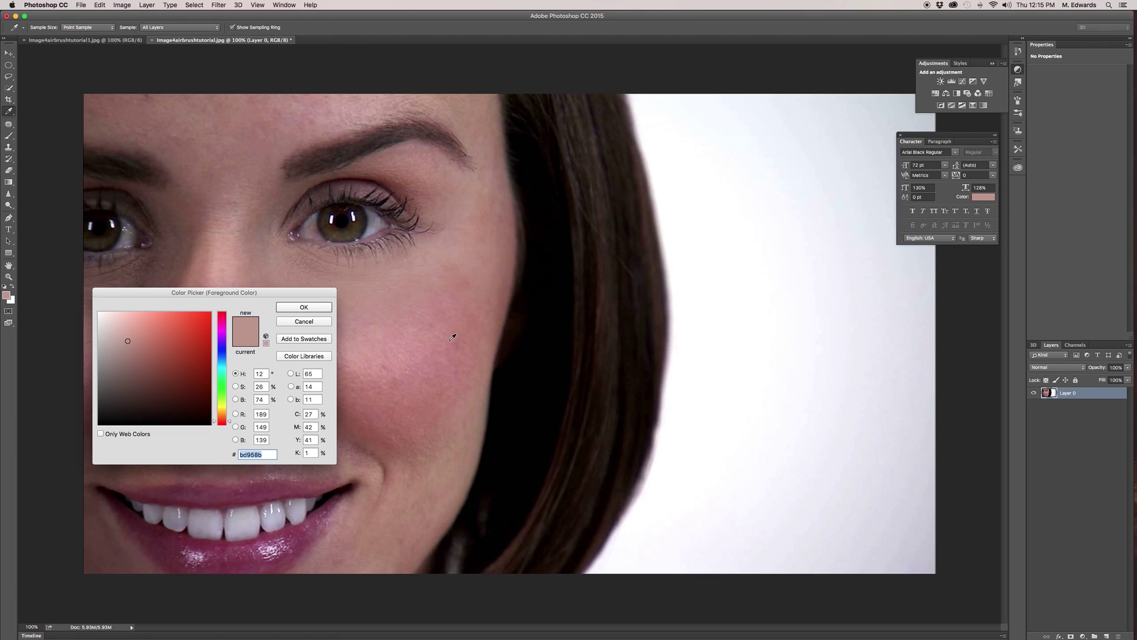
pyautogui.click(454, 361)
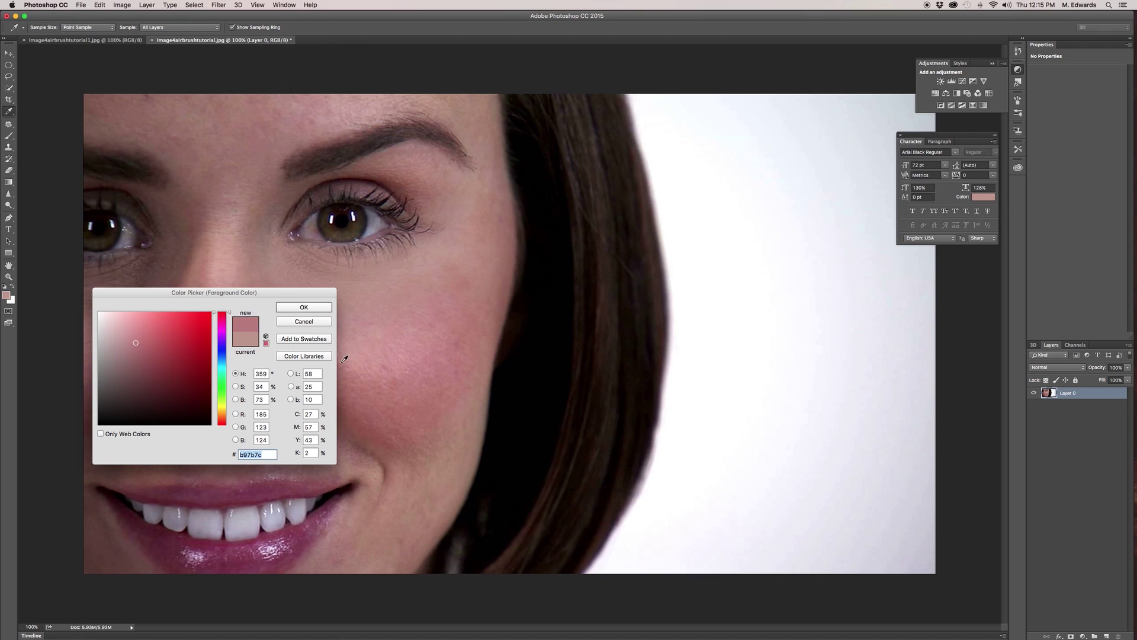
pyautogui.click(304, 308)
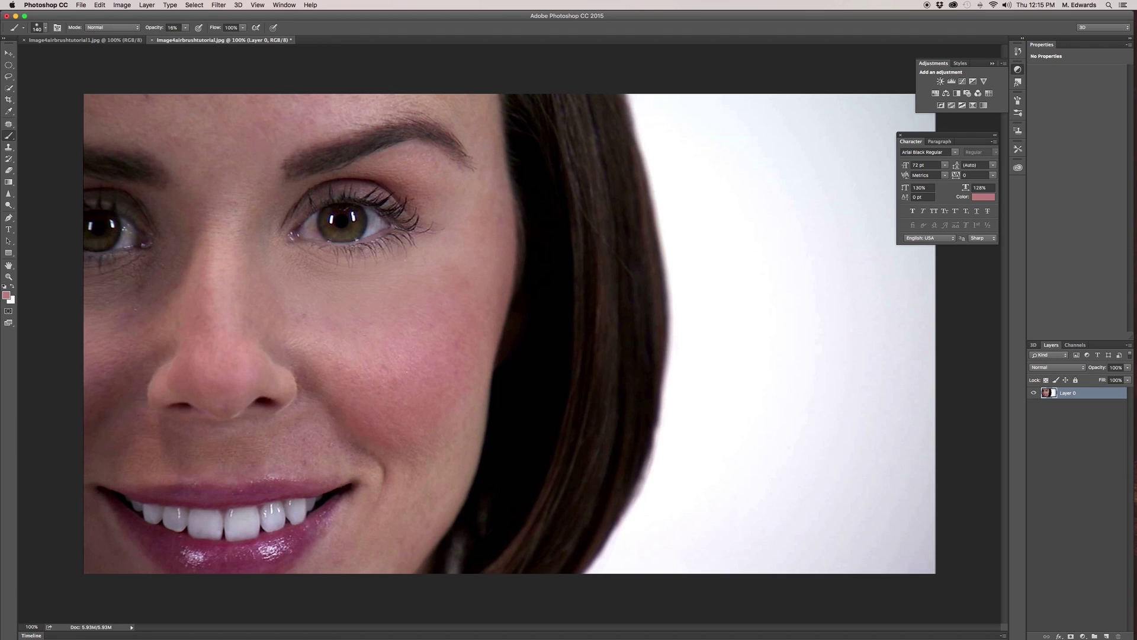
# Step: Raise brush opacity to about 21% and airbrush the pink tone across the cheek
pyautogui.click(186, 27)
pyautogui.moveTo(189, 41); pyautogui.dragTo(189, 39)
pyautogui.moveTo(368, 351)
pyautogui.mouseDown()
pyautogui.moveTo(450, 324)
pyautogui.moveTo(436, 351)
pyautogui.moveTo(455, 306)
pyautogui.moveTo(375, 351)
pyautogui.moveTo(428, 345)
pyautogui.moveTo(433, 362)
pyautogui.moveTo(420, 375)
pyautogui.moveTo(462, 341)
pyautogui.moveTo(389, 389)
pyautogui.moveTo(335, 372)
pyautogui.moveTo(307, 333)
pyautogui.moveTo(315, 355)
pyautogui.moveTo(299, 349)
pyautogui.moveTo(314, 345)
pyautogui.moveTo(287, 322)
pyautogui.moveTo(364, 379)
pyautogui.moveTo(342, 372)
pyautogui.moveTo(395, 386)
pyautogui.moveTo(391, 415)
pyautogui.moveTo(440, 388)
pyautogui.moveTo(451, 347)
pyautogui.moveTo(429, 377)
pyautogui.moveTo(401, 370)
pyautogui.moveTo(426, 316)
pyautogui.moveTo(330, 346)
pyautogui.moveTo(494, 313)
pyautogui.moveTo(480, 324)
pyautogui.moveTo(462, 411)
pyautogui.moveTo(425, 365)
pyautogui.moveTo(449, 335)
pyautogui.moveTo(424, 367)
pyautogui.moveTo(348, 353)
pyautogui.moveTo(422, 331)
pyautogui.moveTo(338, 345)
pyautogui.moveTo(290, 331)
pyautogui.moveTo(362, 401)
pyautogui.moveTo(420, 414)
pyautogui.moveTo(455, 318)
pyautogui.moveTo(422, 348)
pyautogui.moveTo(410, 331)
pyautogui.moveTo(426, 322)
pyautogui.moveTo(315, 330)
pyautogui.mouseUp()
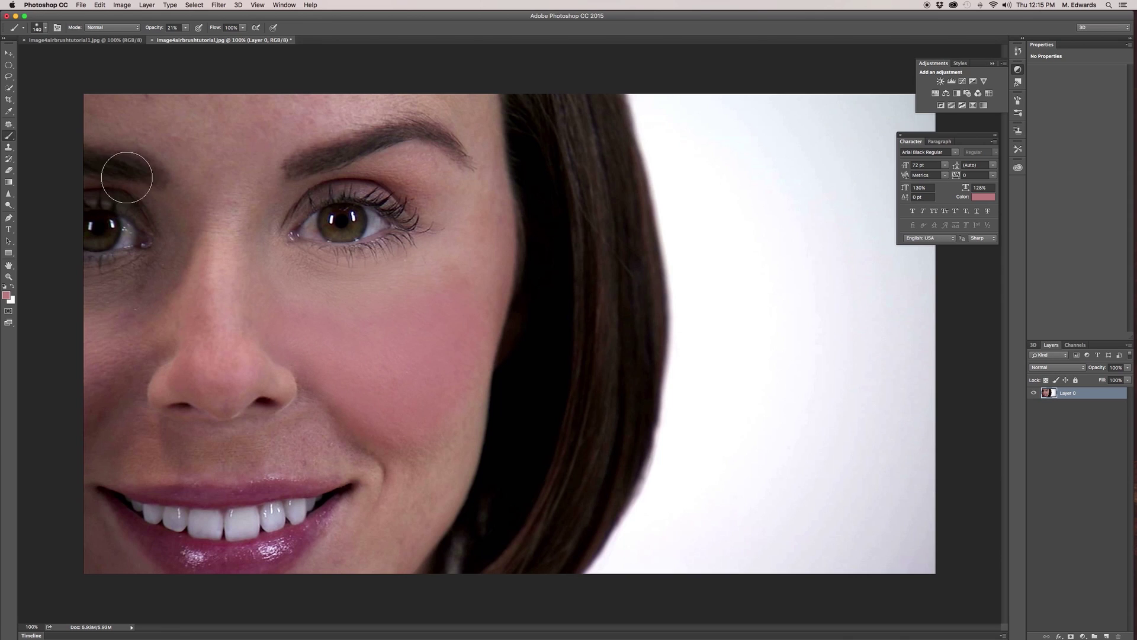
# Step: Sample the lighter #cb9b94 tone beside the nose and airbrush it over the nose bridge
pyautogui.click(7, 295)
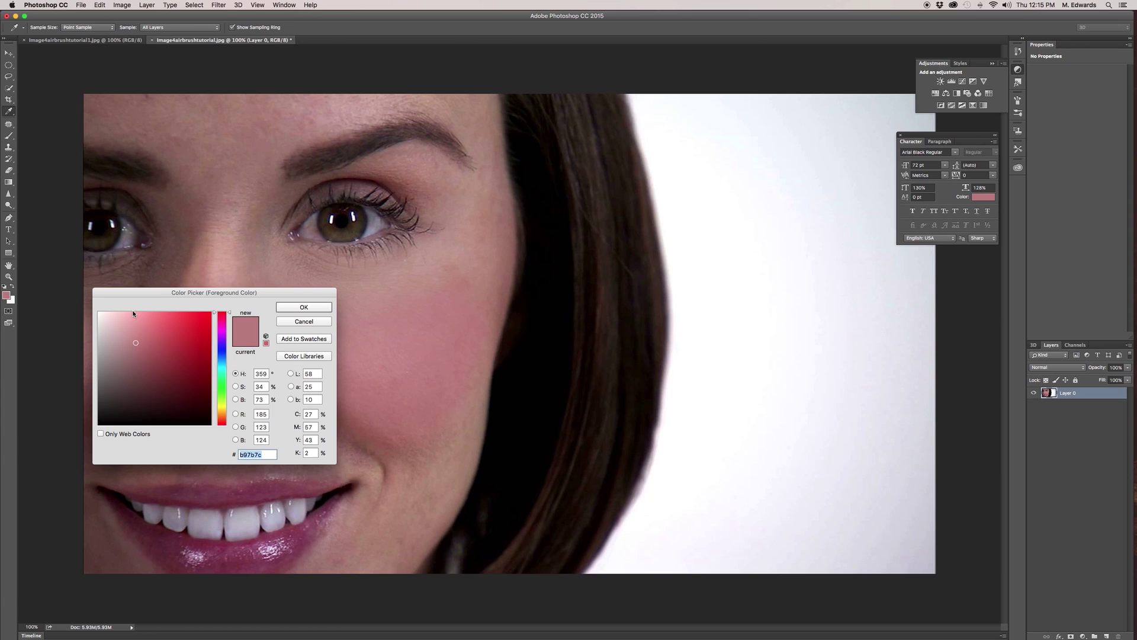
pyautogui.moveTo(167, 291); pyautogui.dragTo(167, 416)
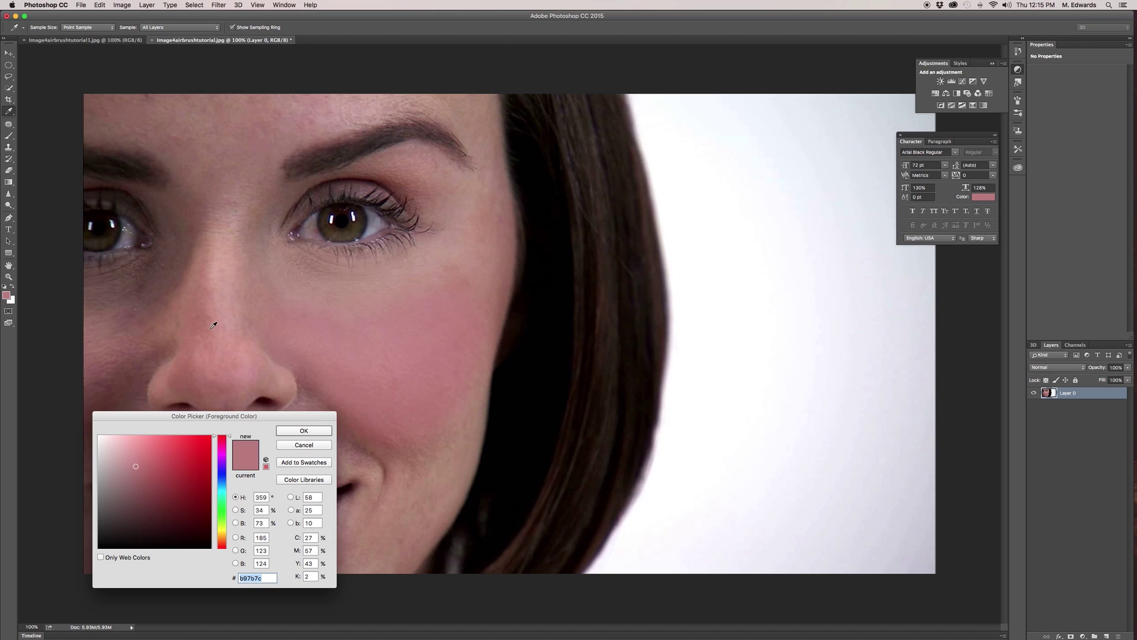
pyautogui.click(225, 282)
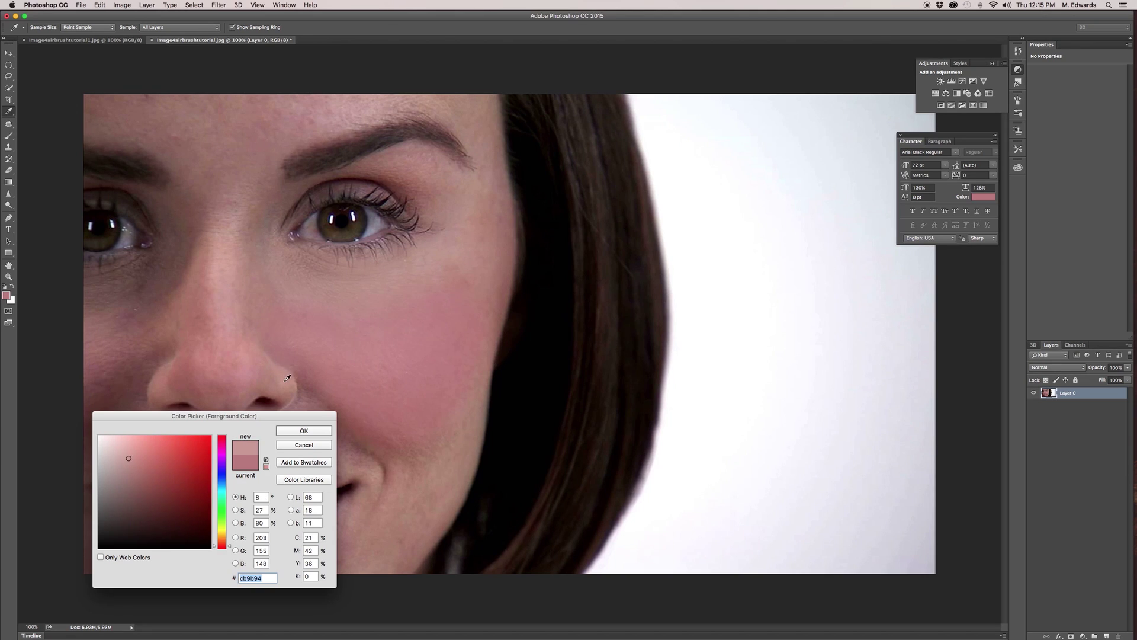
pyautogui.click(302, 430)
pyautogui.press('b')
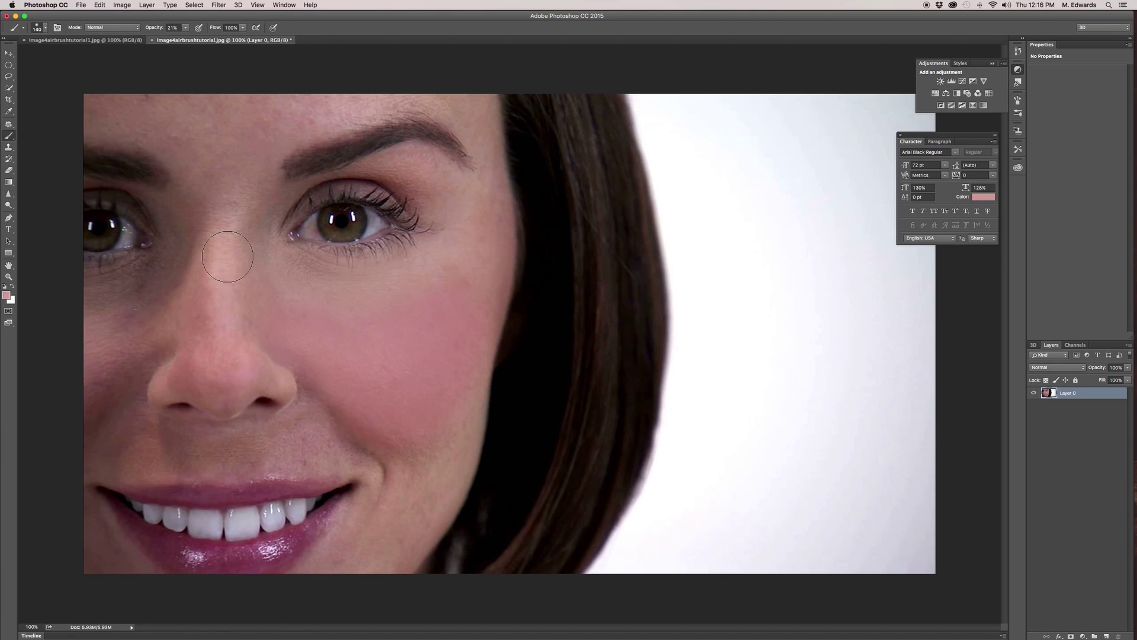
pyautogui.moveTo(214, 303)
pyautogui.mouseDown()
pyautogui.moveTo(210, 360)
pyautogui.moveTo(181, 370)
pyautogui.moveTo(266, 375)
pyautogui.moveTo(218, 335)
pyautogui.moveTo(209, 264)
pyautogui.moveTo(224, 188)
pyautogui.moveTo(227, 210)
pyautogui.moveTo(255, 164)
pyautogui.moveTo(212, 215)
pyautogui.moveTo(236, 177)
pyautogui.moveTo(174, 131)
pyautogui.moveTo(97, 106)
pyautogui.moveTo(202, 129)
pyautogui.moveTo(122, 134)
pyautogui.moveTo(388, 106)
pyautogui.moveTo(263, 138)
pyautogui.moveTo(401, 100)
pyautogui.moveTo(226, 123)
pyautogui.moveTo(103, 122)
pyautogui.moveTo(305, 105)
pyautogui.moveTo(252, 157)
pyautogui.moveTo(234, 198)
pyautogui.moveTo(250, 237)
pyautogui.moveTo(258, 207)
pyautogui.moveTo(253, 248)
pyautogui.moveTo(251, 232)
pyautogui.moveTo(211, 249)
pyautogui.moveTo(196, 226)
pyautogui.moveTo(197, 257)
pyautogui.moveTo(191, 226)
pyautogui.moveTo(191, 251)
pyautogui.moveTo(174, 269)
pyautogui.moveTo(182, 245)
pyautogui.moveTo(181, 281)
pyautogui.moveTo(191, 269)
pyautogui.moveTo(201, 325)
pyautogui.moveTo(220, 298)
pyautogui.moveTo(208, 348)
pyautogui.moveTo(234, 348)
pyautogui.mouseUp()
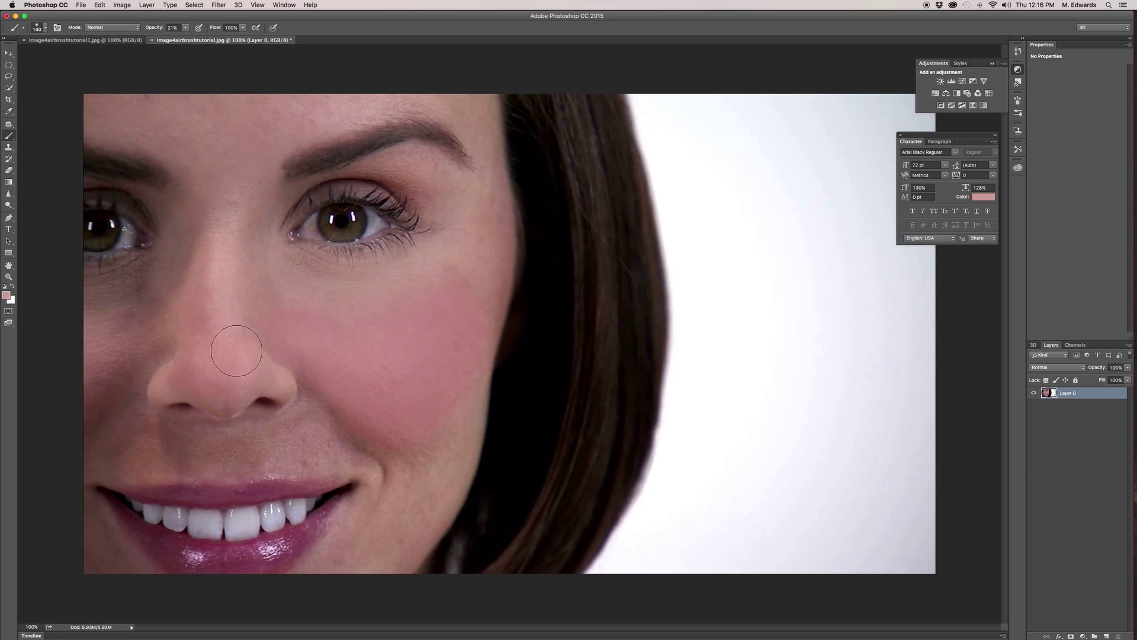
# Step: Sample darker skin tones, ending at #ac8574, and airbrush the smile crease toward the chin at 21%
pyautogui.click(7, 295)
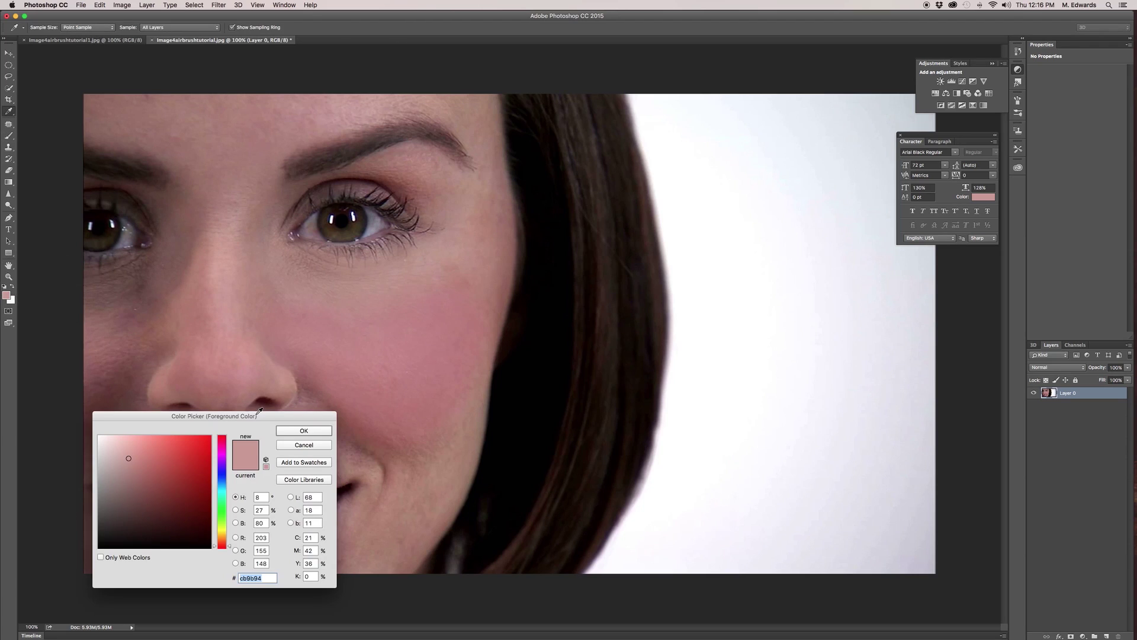
pyautogui.click(427, 475)
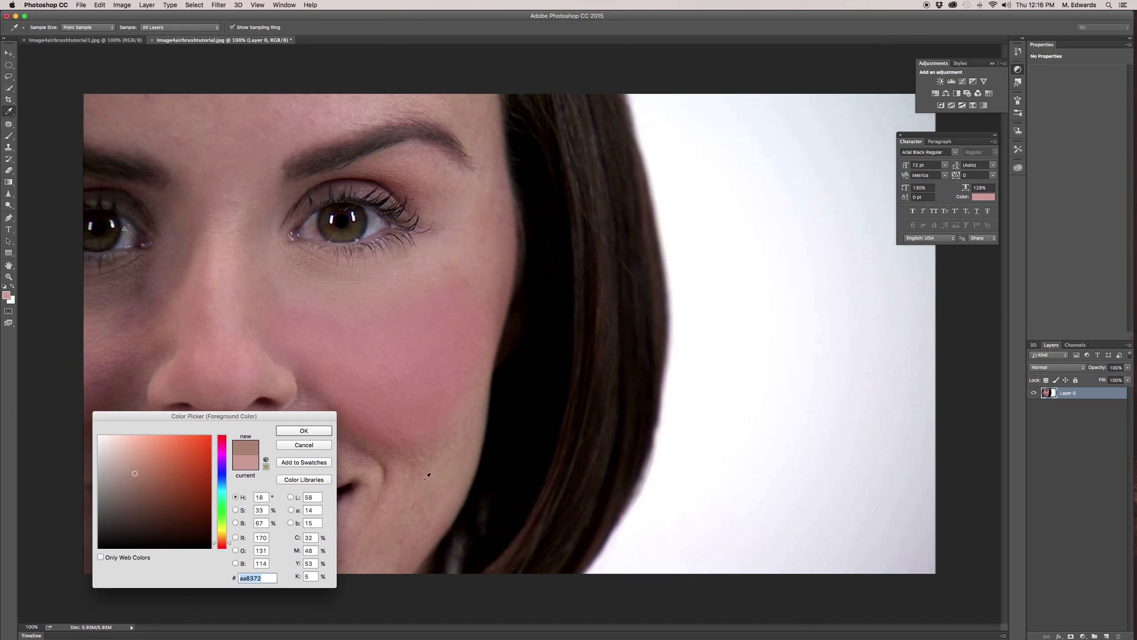
pyautogui.click(304, 430)
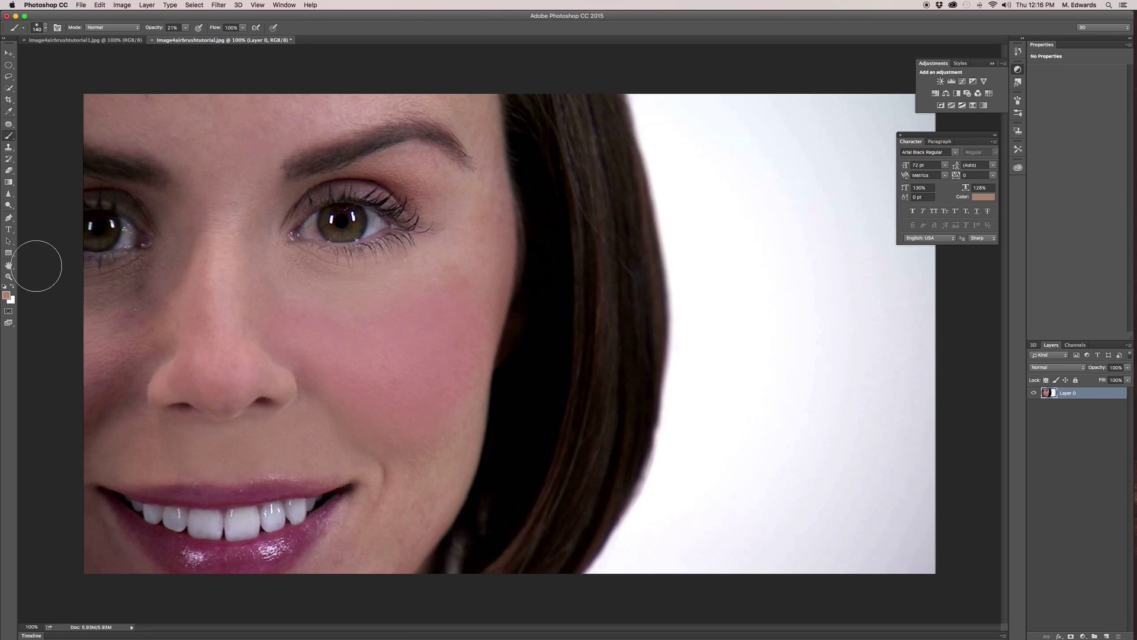
pyautogui.press('i')
pyautogui.click(6, 296)
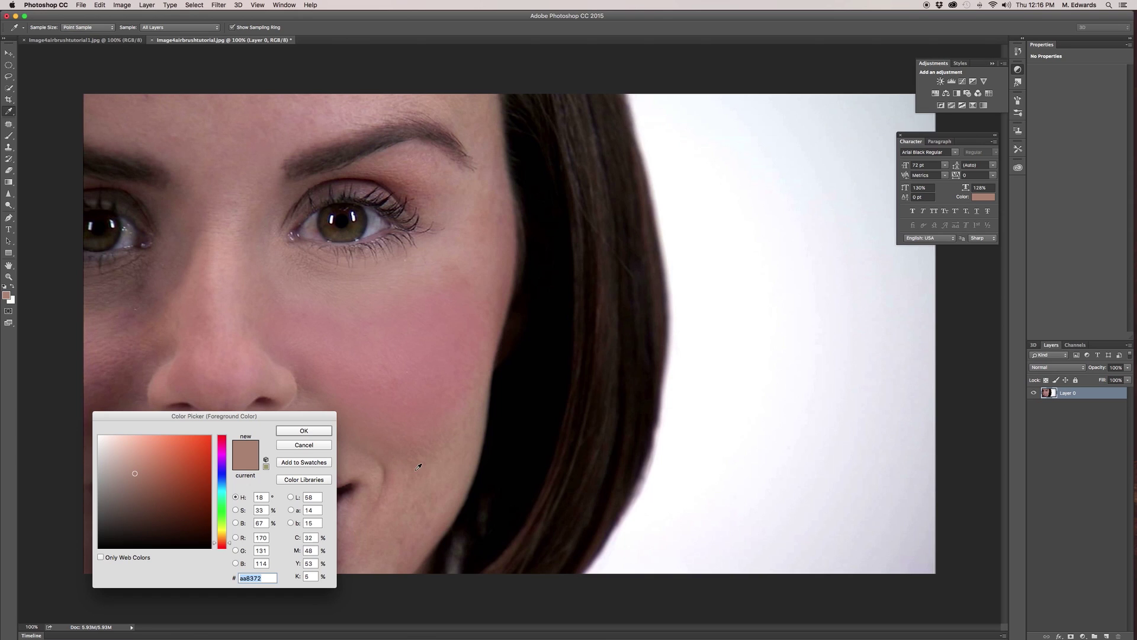
pyautogui.click(303, 430)
pyautogui.press('b')
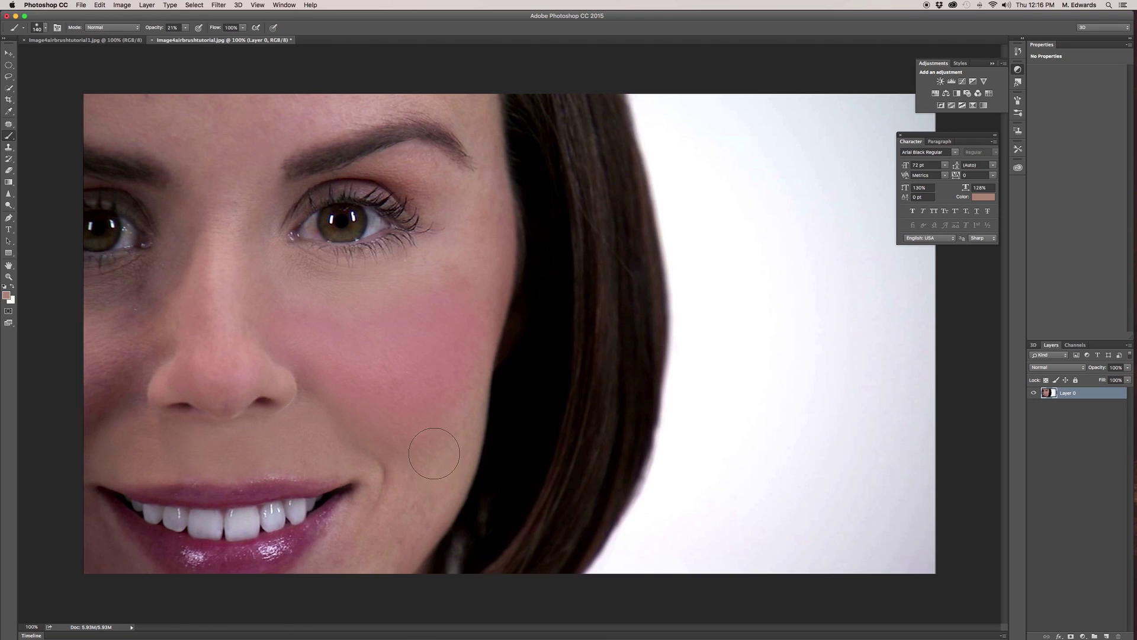
pyautogui.moveTo(386, 504)
pyautogui.mouseDown()
pyautogui.moveTo(383, 543)
pyautogui.moveTo(401, 516)
pyautogui.moveTo(336, 566)
pyautogui.moveTo(383, 534)
pyautogui.moveTo(387, 545)
pyautogui.moveTo(427, 508)
pyautogui.moveTo(422, 473)
pyautogui.moveTo(435, 454)
pyautogui.moveTo(436, 475)
pyautogui.moveTo(432, 457)
pyautogui.moveTo(377, 547)
pyautogui.moveTo(397, 507)
pyautogui.moveTo(375, 523)
pyautogui.moveTo(406, 513)
pyautogui.mouseUp()
# Step: Sample #9e6e61 beside the nostril and airbrush the skin under the left eye
pyautogui.click(6, 294)
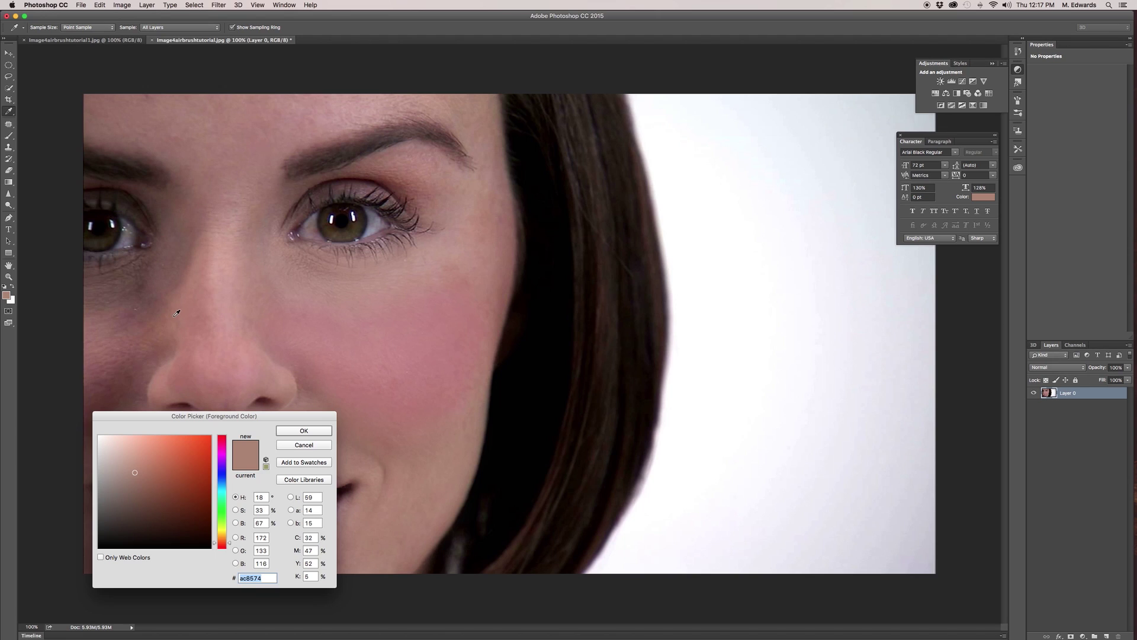
pyautogui.click(257, 394)
pyautogui.click(303, 429)
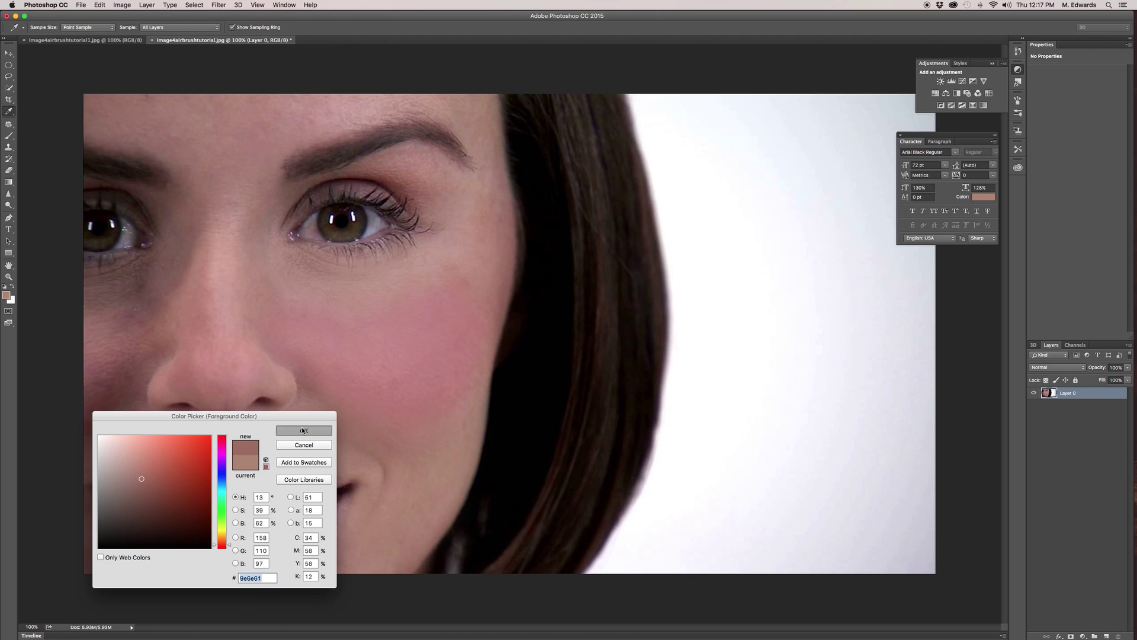
pyautogui.moveTo(134, 285)
pyautogui.mouseDown()
pyautogui.moveTo(86, 292)
pyautogui.moveTo(143, 274)
pyautogui.moveTo(129, 289)
pyautogui.moveTo(191, 261)
pyautogui.moveTo(81, 299)
pyautogui.moveTo(171, 269)
pyautogui.moveTo(83, 294)
pyautogui.moveTo(160, 277)
pyautogui.moveTo(117, 292)
pyautogui.moveTo(140, 285)
pyautogui.mouseUp()
# Step: Resample a deeper tone, #885b58, and softly brush the cheek beside the nose
pyautogui.click(7, 296)
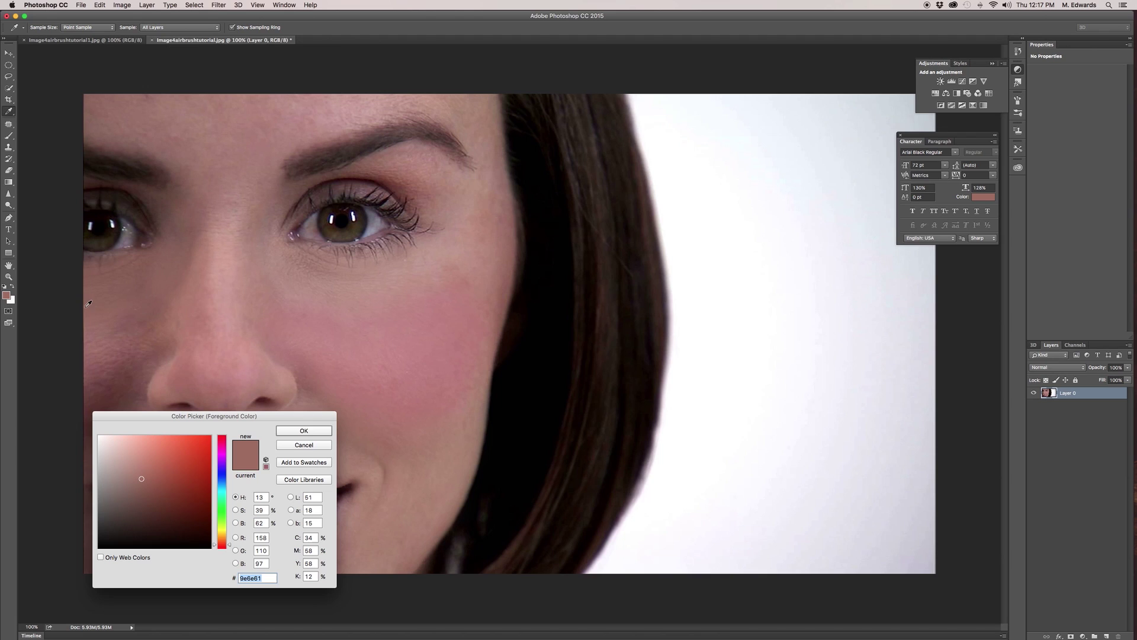
pyautogui.click(129, 350)
pyautogui.click(303, 431)
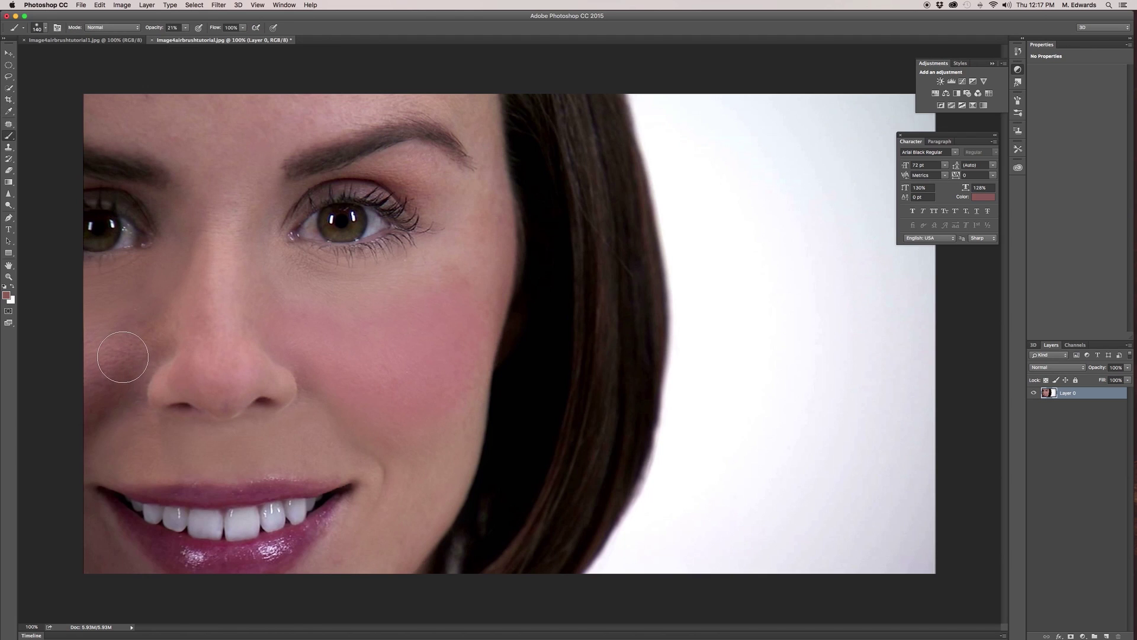
pyautogui.moveTo(152, 343)
pyautogui.mouseDown()
pyautogui.moveTo(102, 368)
pyautogui.moveTo(103, 350)
pyautogui.moveTo(138, 337)
pyautogui.moveTo(90, 368)
pyautogui.moveTo(118, 364)
pyautogui.moveTo(101, 378)
pyautogui.moveTo(125, 379)
pyautogui.moveTo(90, 423)
pyautogui.moveTo(104, 404)
pyautogui.moveTo(96, 383)
pyautogui.moveTo(139, 332)
pyautogui.moveTo(93, 372)
pyautogui.moveTo(118, 346)
pyautogui.mouseUp()
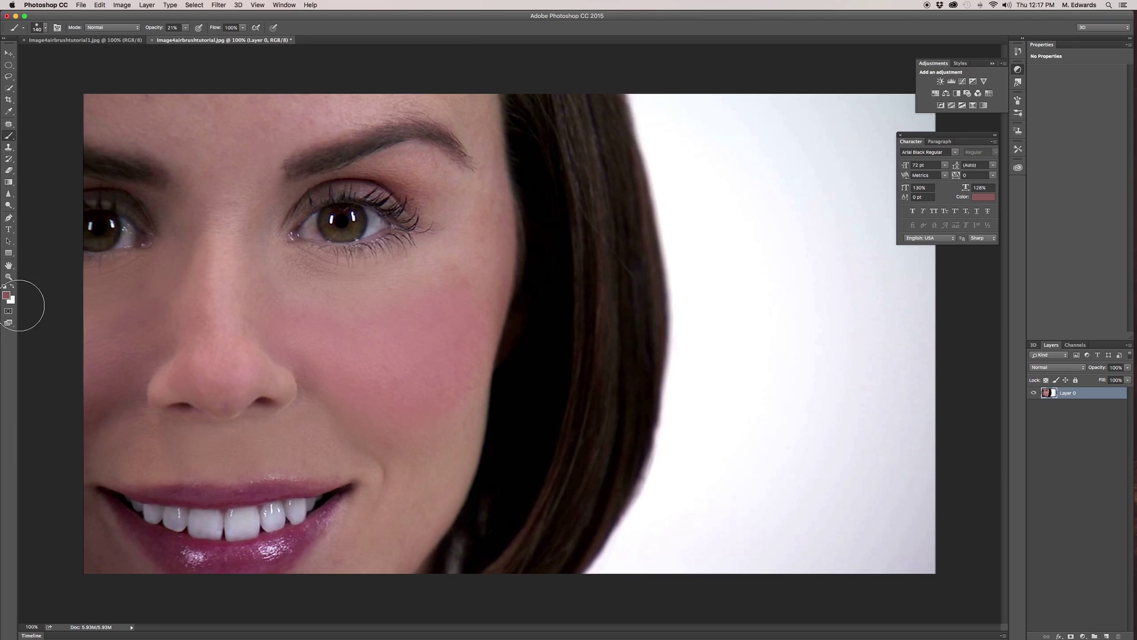
# Step: Sample the lighter skin tone #b1897f from the face as the paint colour
pyautogui.click(6, 295)
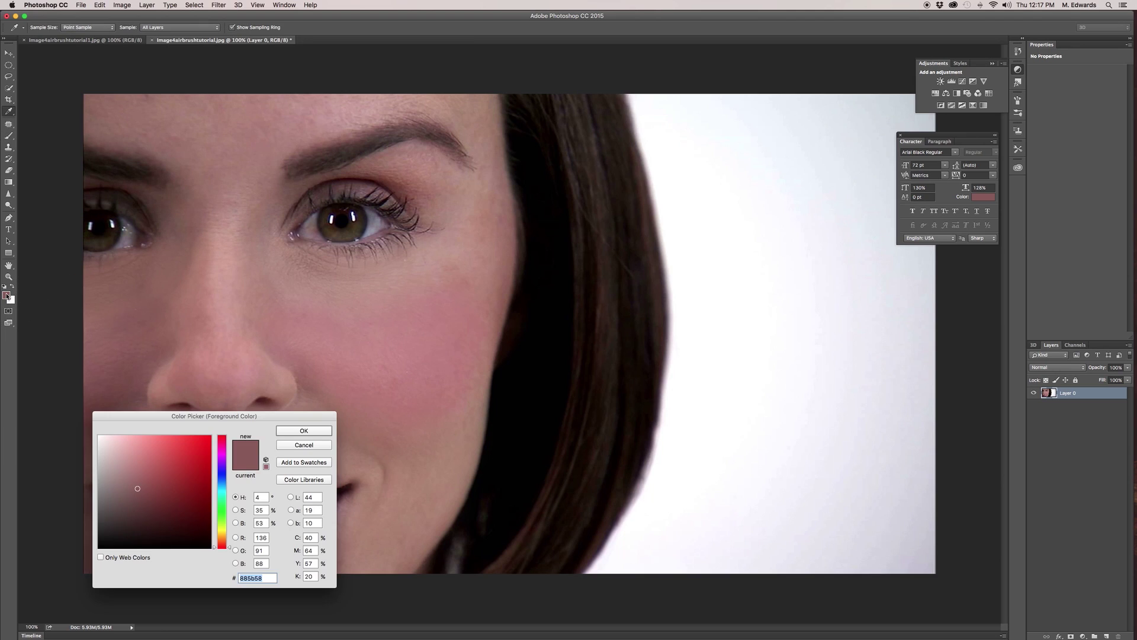
pyautogui.click(244, 243)
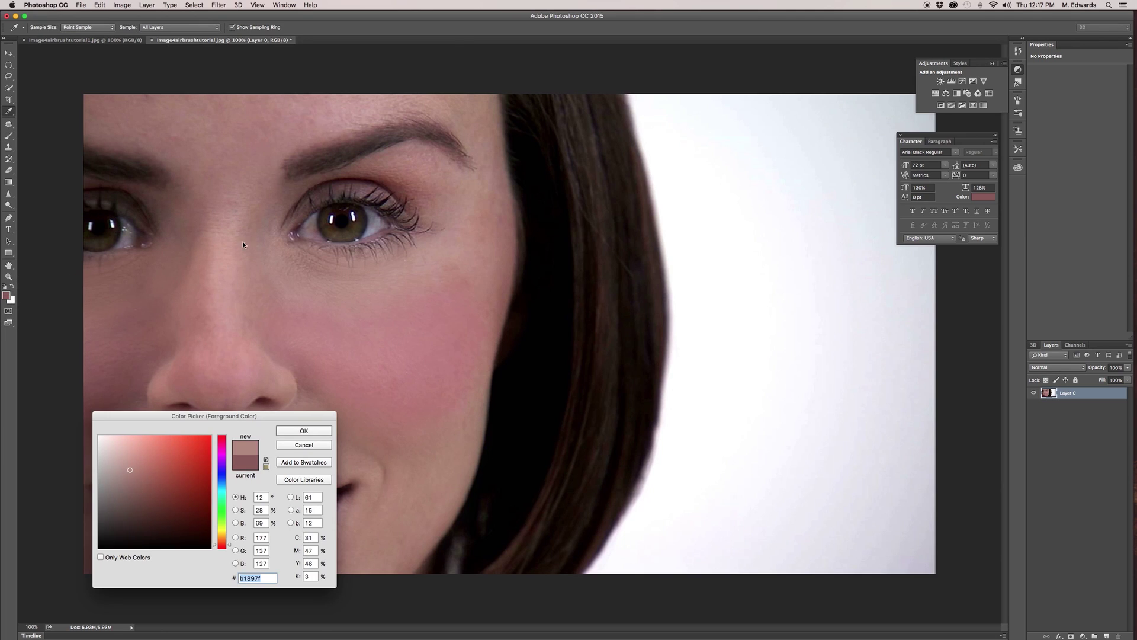
pyautogui.click(316, 430)
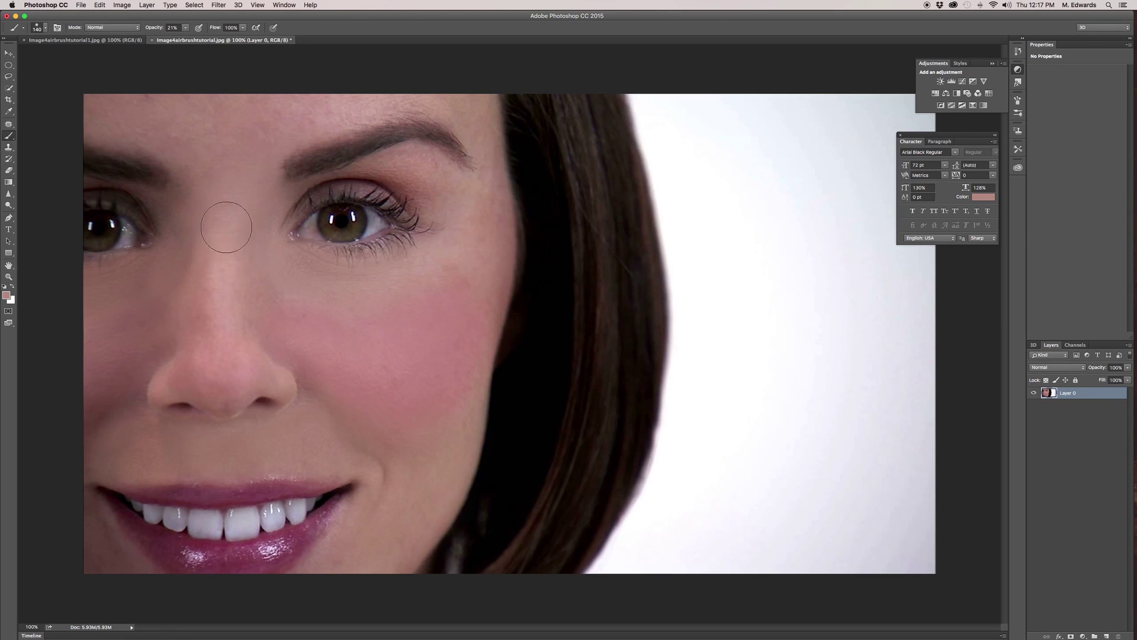
# Step: Resample a slightly deeper tone, #a6776f, as the paint colour
pyautogui.click(7, 295)
pyautogui.click(439, 190)
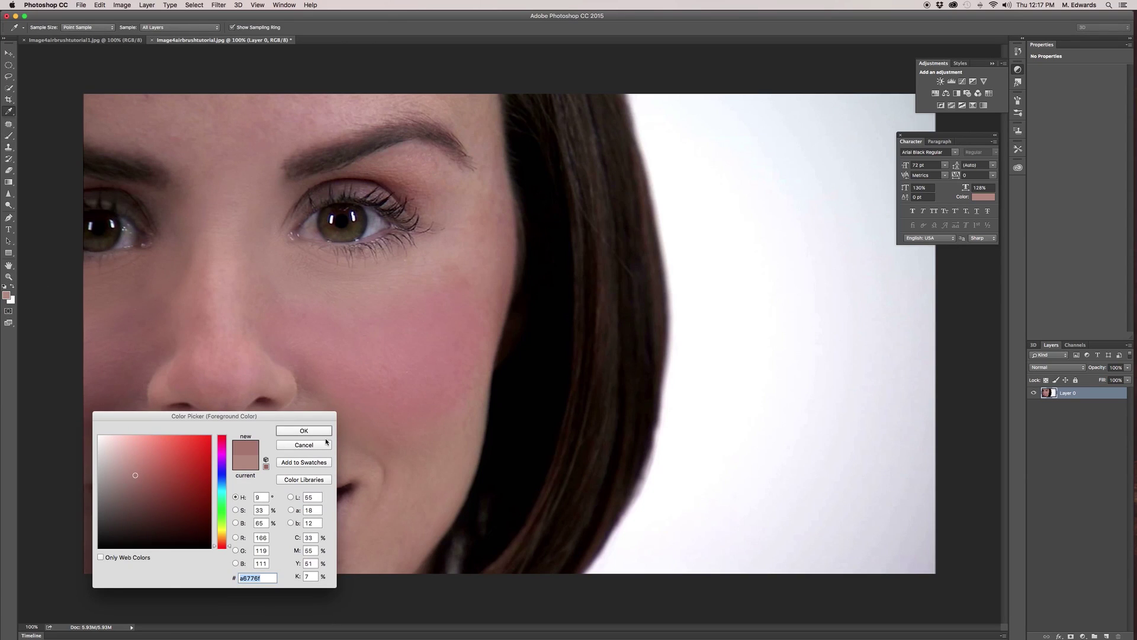
pyautogui.click(314, 432)
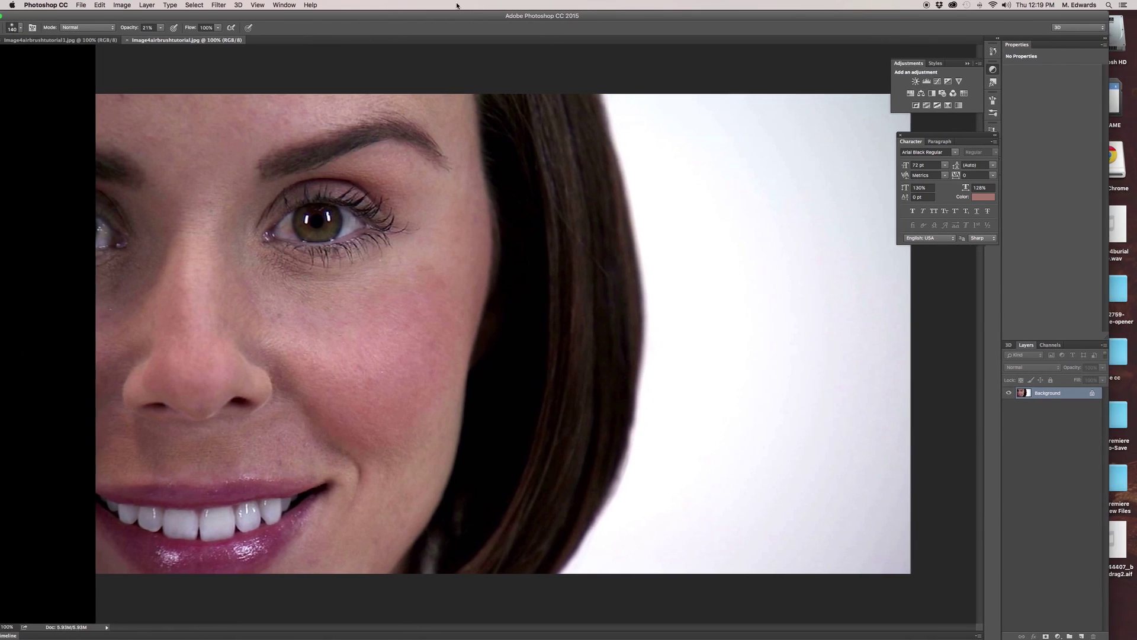
# Step: Bring up the finished Image4airbrushtutorial1.jpg portrait for comparison
pyautogui.moveTo(457, 15)
pyautogui.mouseDown()
pyautogui.moveTo(513, 15)
pyautogui.moveTo(475, 15)
pyautogui.mouseUp()
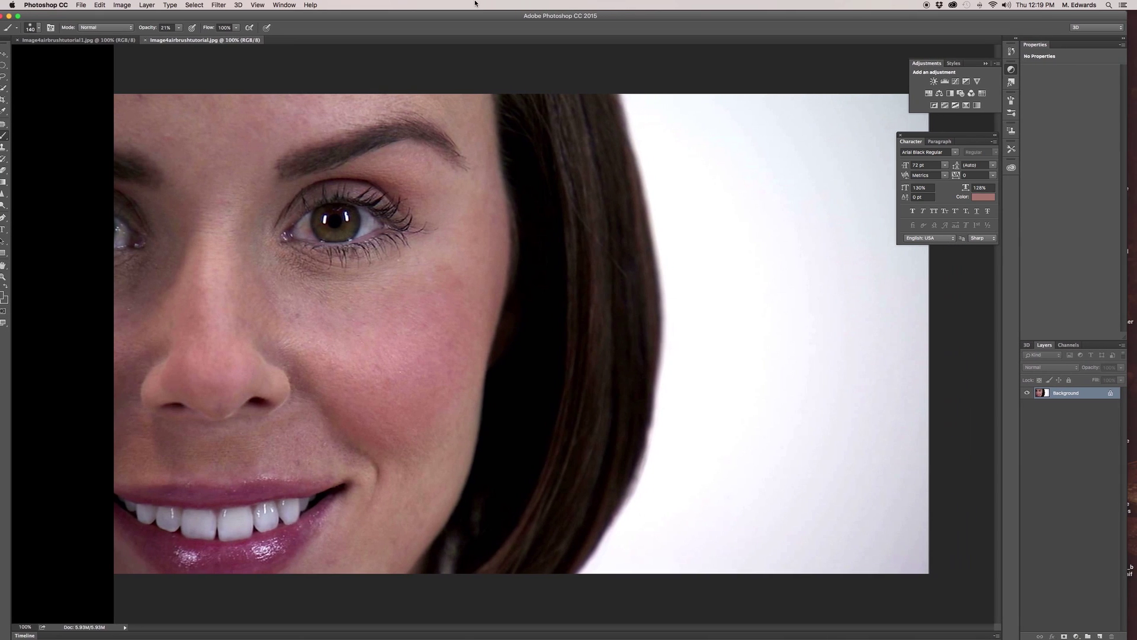
pyautogui.click(89, 40)
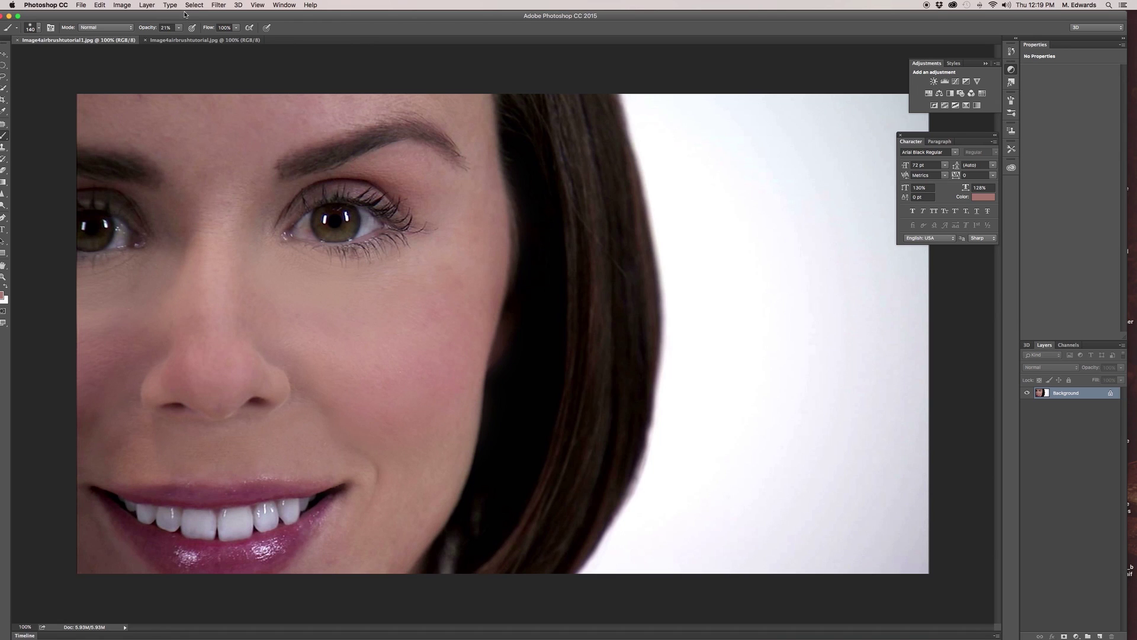
pyautogui.moveTo(186, 17); pyautogui.dragTo(194, 14)
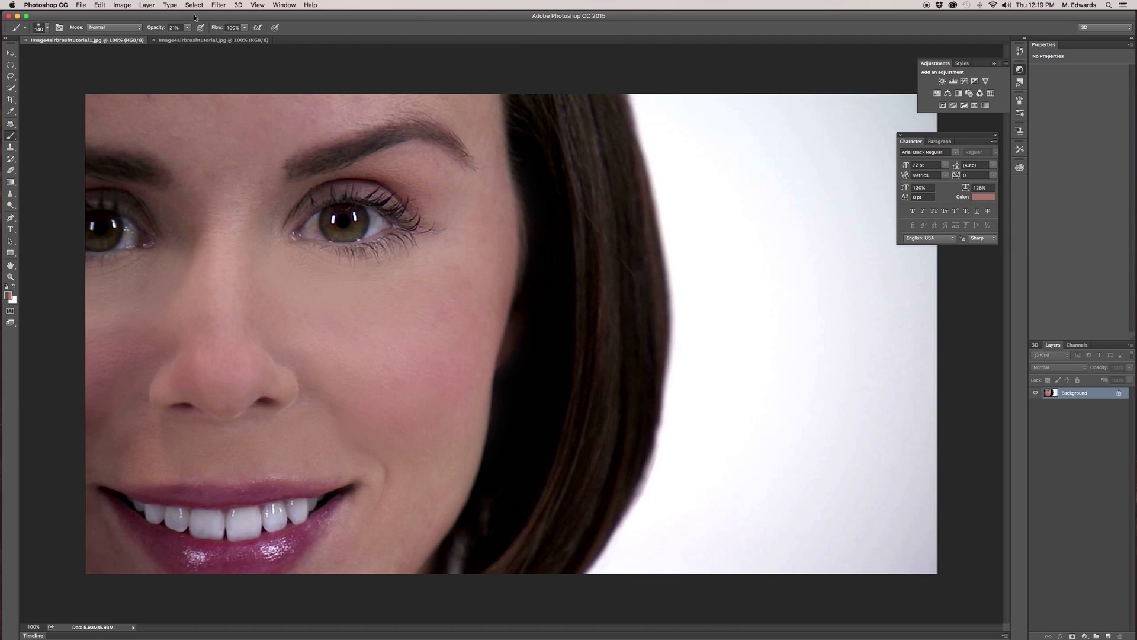